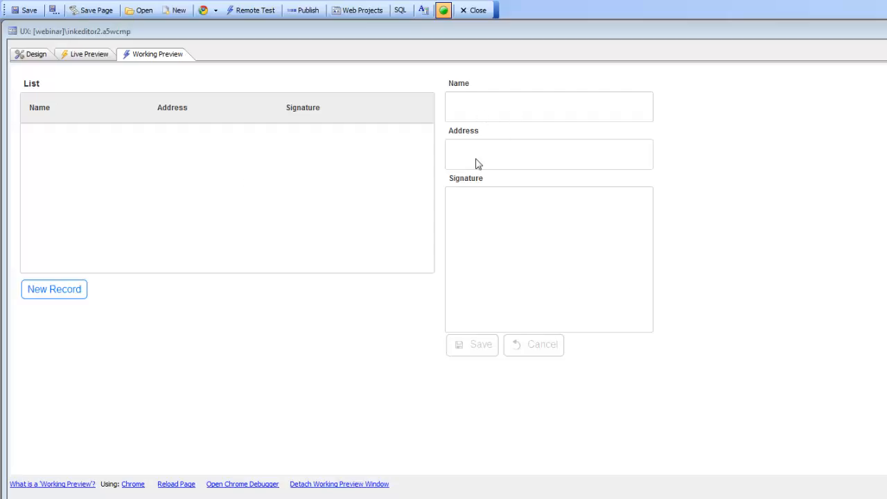
- Fill in the person's name and street address in the form's Name and Address fields, saving each entry
{"action": "left_click", "coordinate": [468, 106]}
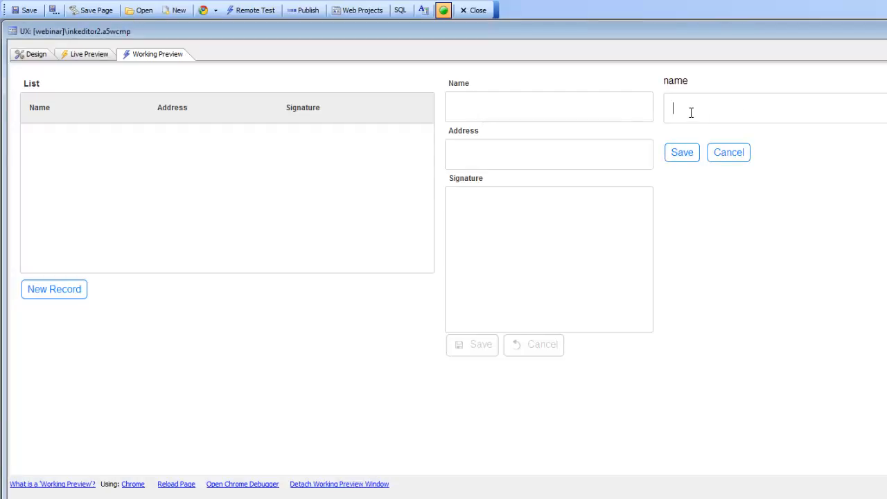
{"action": "type", "text": "Bob"}
{"action": "left_click", "coordinate": [691, 160]}
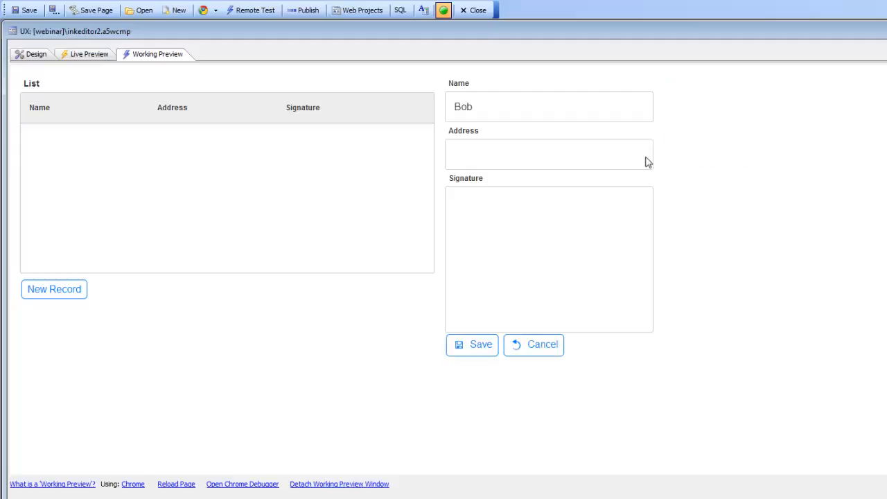
{"action": "left_click", "coordinate": [462, 154]}
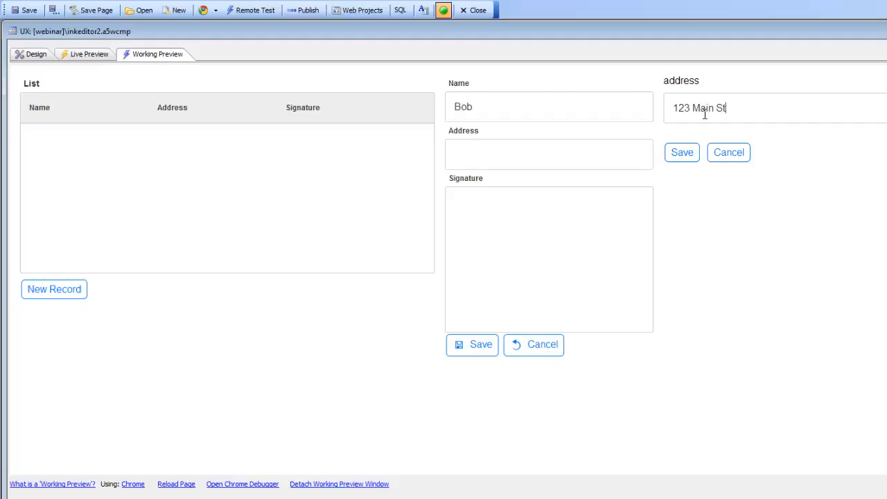
{"action": "left_click", "coordinate": [680, 153]}
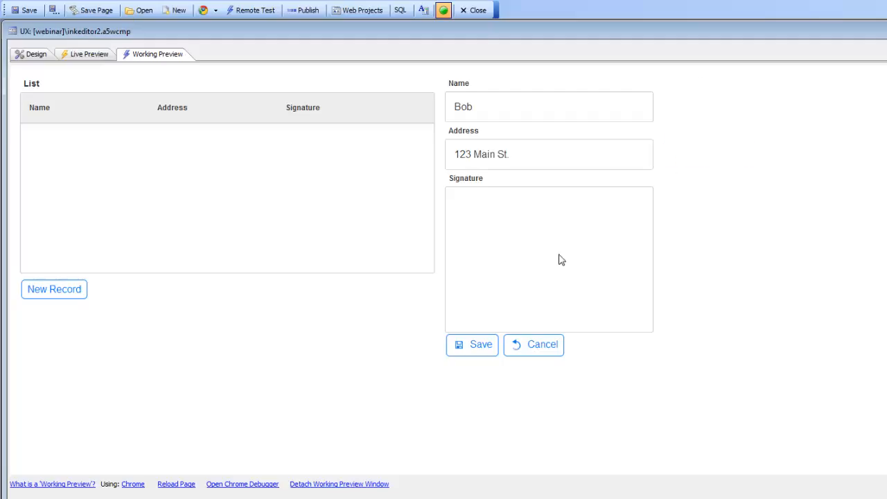
- Draw a freehand signature for the form's Signature field and accept it
{"action": "left_click", "coordinate": [485, 262]}
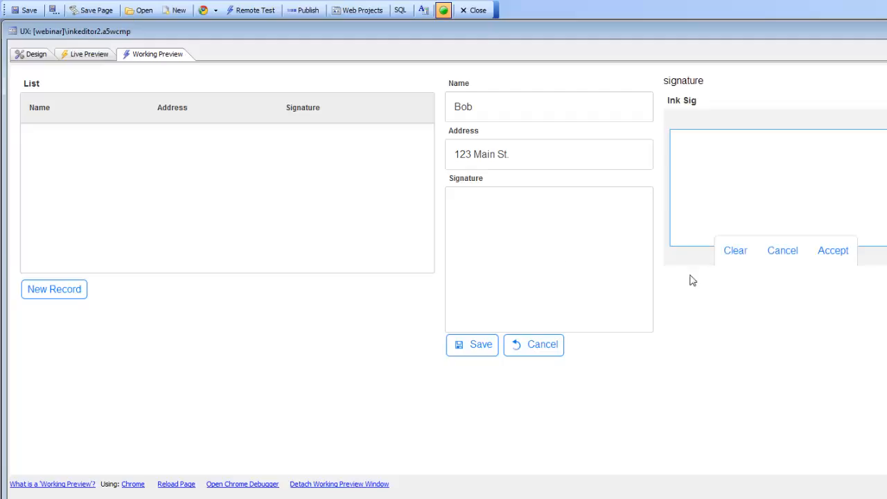
{"action": "mouse_move", "coordinate": [699, 209]}
{"action": "left_mouse_down"}
{"action": "mouse_move", "coordinate": [832, 168]}
{"action": "mouse_move", "coordinate": [847, 212]}
{"action": "left_mouse_up"}
{"action": "left_click", "coordinate": [834, 255]}
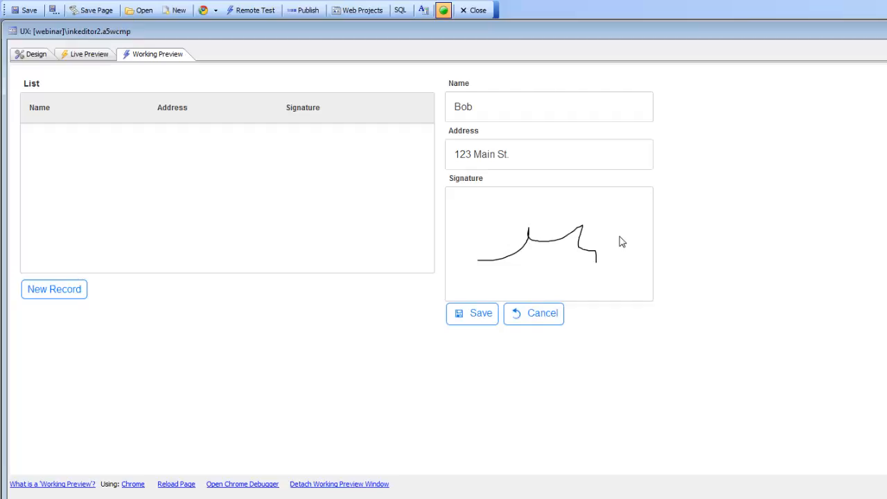
- Re-sign the Signature field with a new freehand signature, accept it and save the record to the list
{"action": "left_click", "coordinate": [549, 246]}
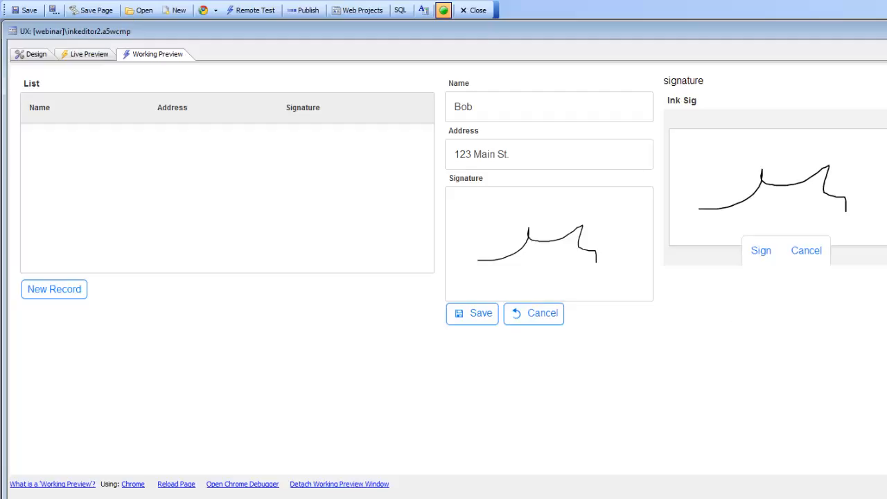
{"action": "left_click", "coordinate": [763, 253]}
{"action": "left_click_drag", "start_coordinate": [695, 216], "coordinate": [825, 262]}
{"action": "mouse_move", "coordinate": [845, 234]}
{"action": "left_mouse_down"}
{"action": "mouse_move", "coordinate": [857, 199]}
{"action": "mouse_move", "coordinate": [832, 188]}
{"action": "left_mouse_up"}
{"action": "left_click", "coordinate": [834, 251]}
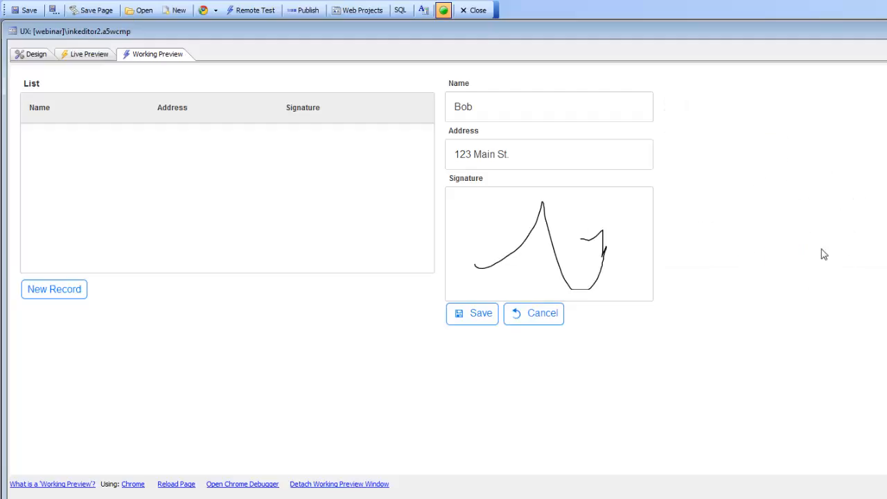
{"action": "left_click", "coordinate": [475, 319]}
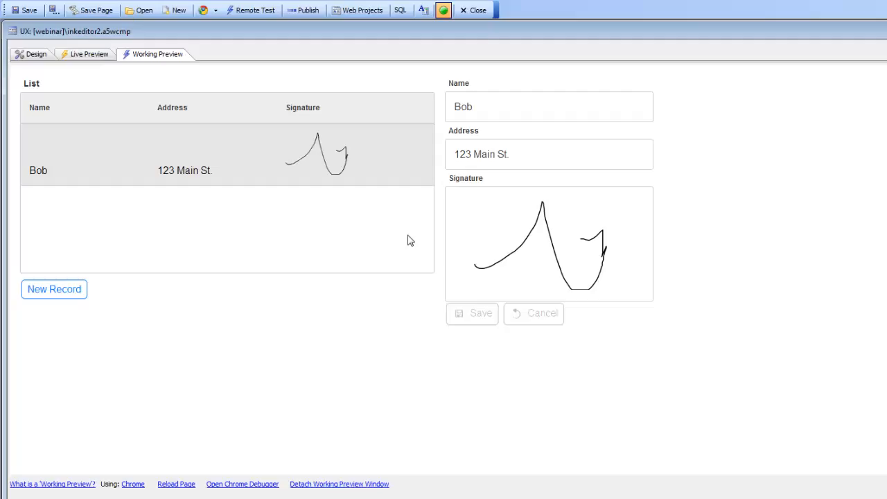
- Inspect the list control's data source in the design, including its static column definition, keeping the Static source type
{"action": "left_click", "coordinate": [32, 55]}
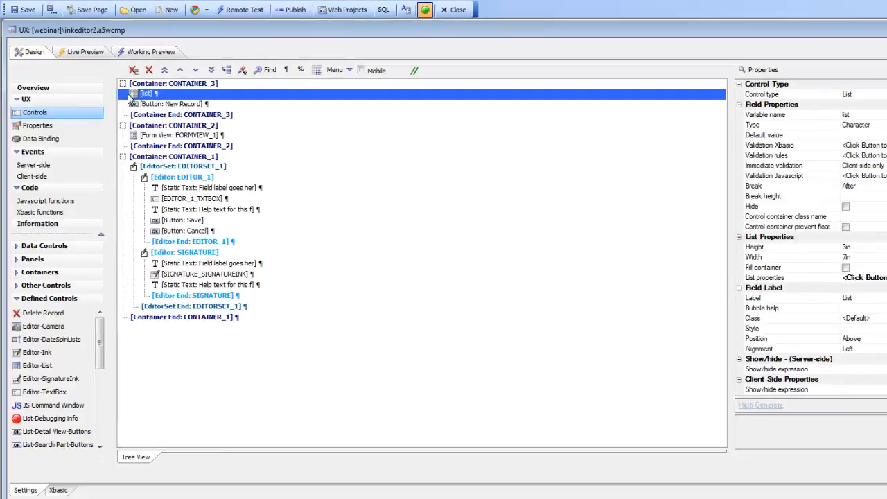
{"action": "left_click", "coordinate": [877, 263]}
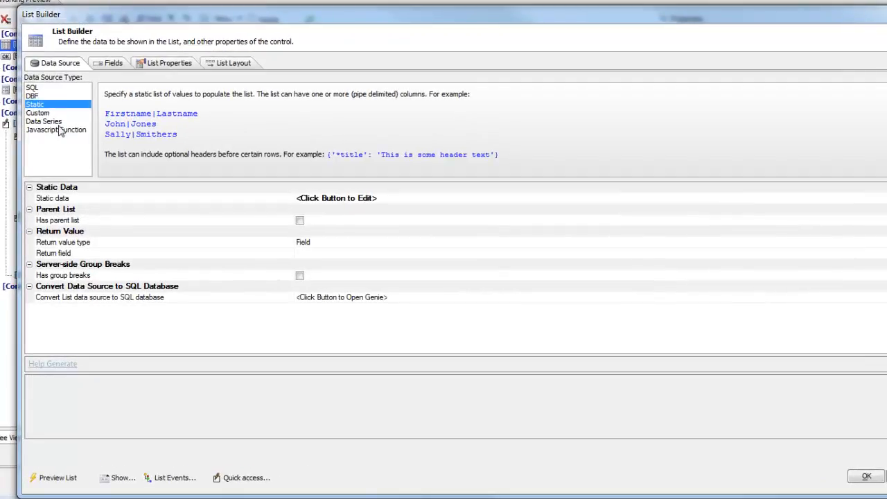
{"action": "left_click", "coordinate": [32, 88]}
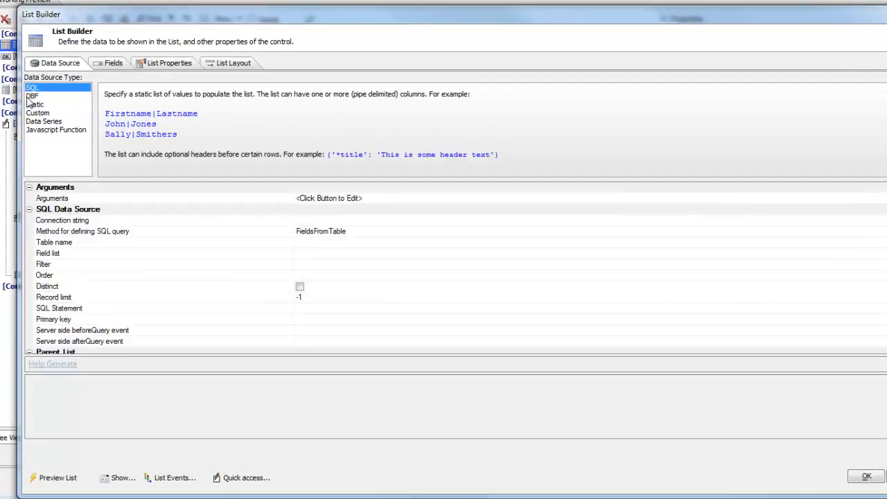
{"action": "left_click", "coordinate": [36, 104]}
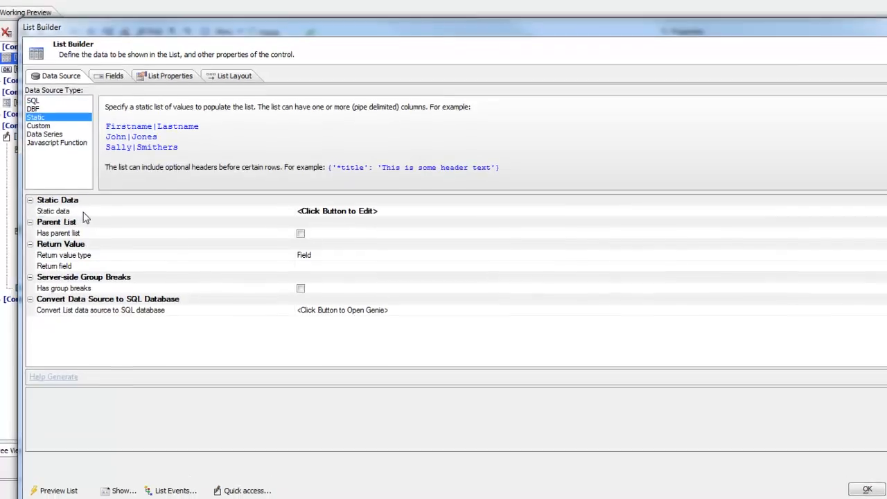
{"action": "double_click", "coordinate": [82, 200]}
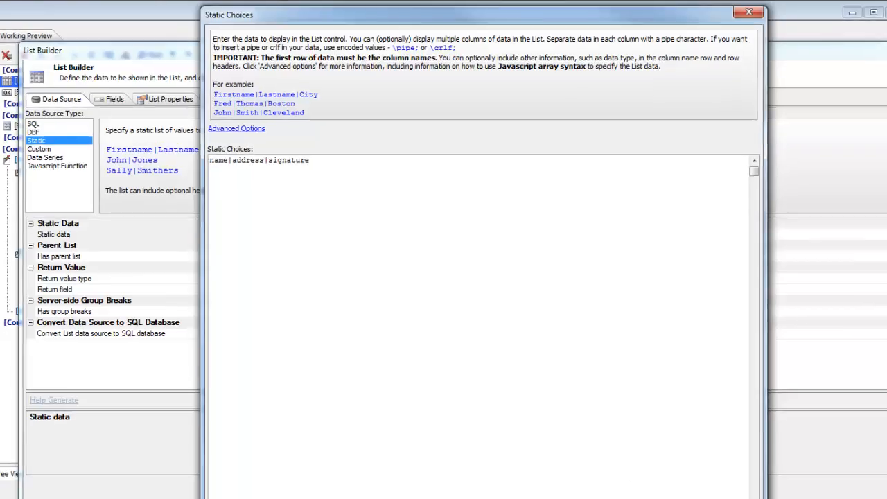
{"action": "key", "text": "Escape"}
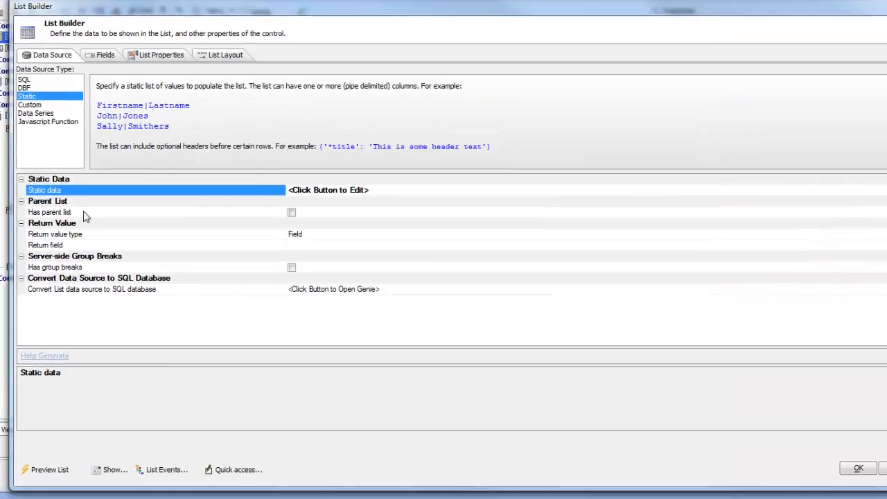
- Review the control type and ink width of the list's signature field, keeping Ink as the type, and accept the List Builder
{"action": "left_click", "coordinate": [99, 59]}
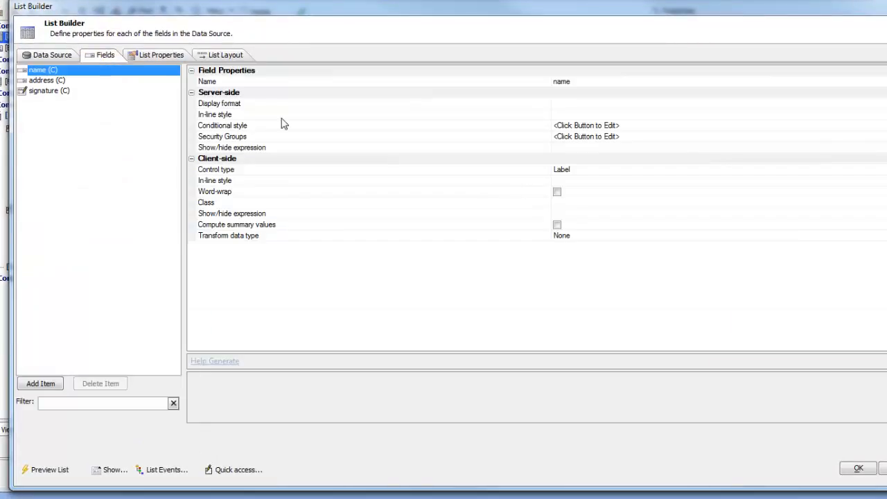
{"action": "left_click", "coordinate": [48, 92]}
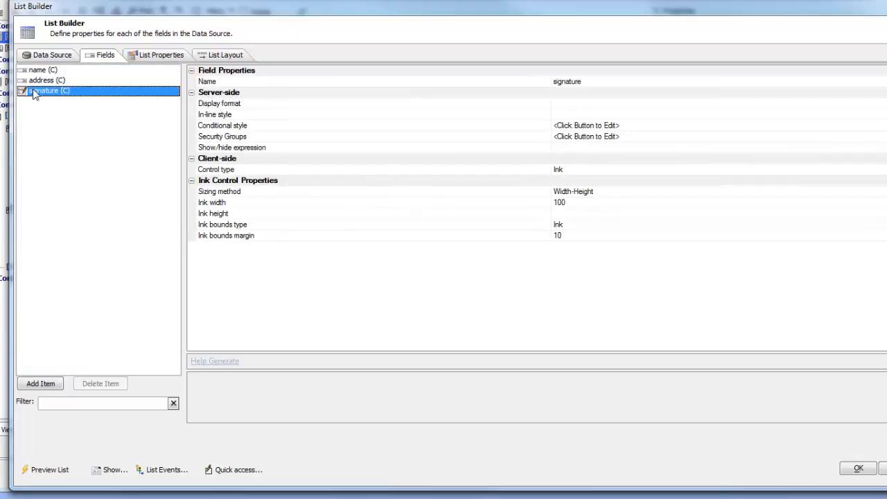
{"action": "left_click", "coordinate": [238, 173]}
{"action": "double_click", "coordinate": [238, 177]}
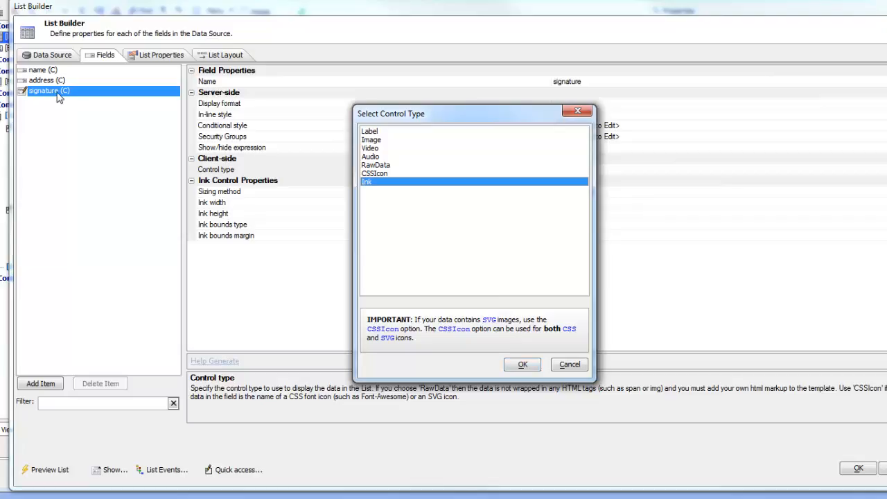
{"action": "left_click", "coordinate": [522, 365]}
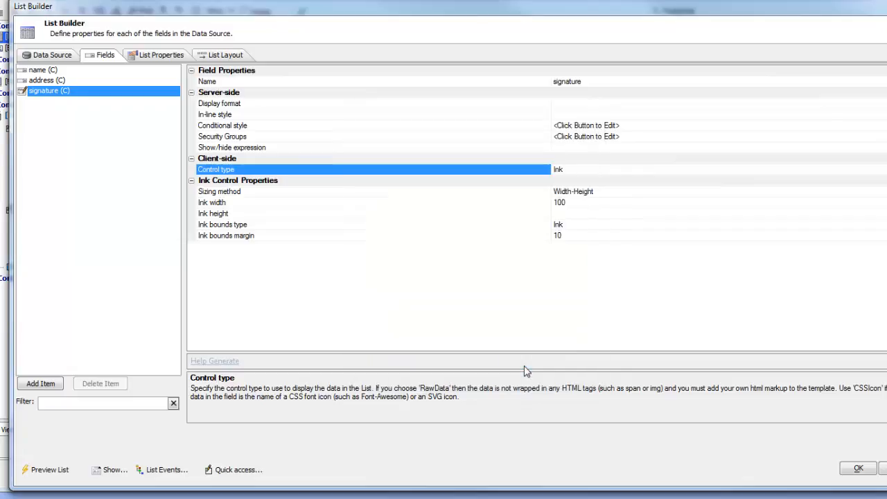
{"action": "left_click", "coordinate": [253, 206]}
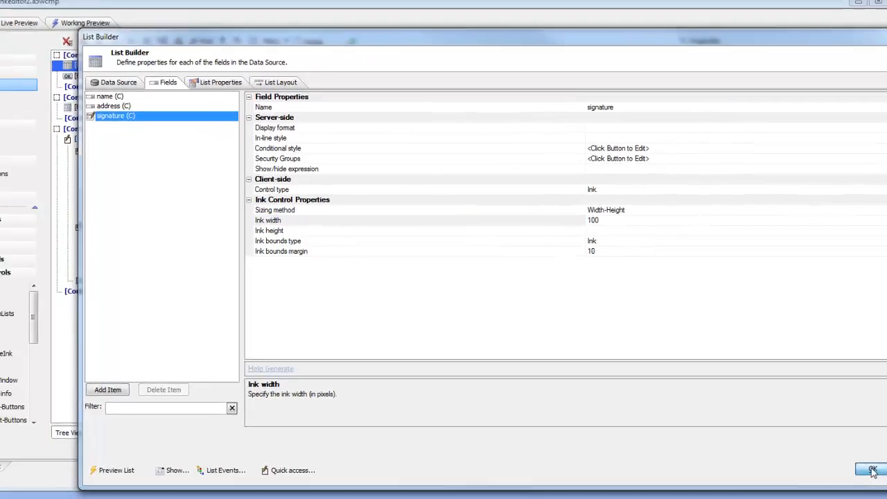
{"action": "left_click", "coordinate": [859, 470]}
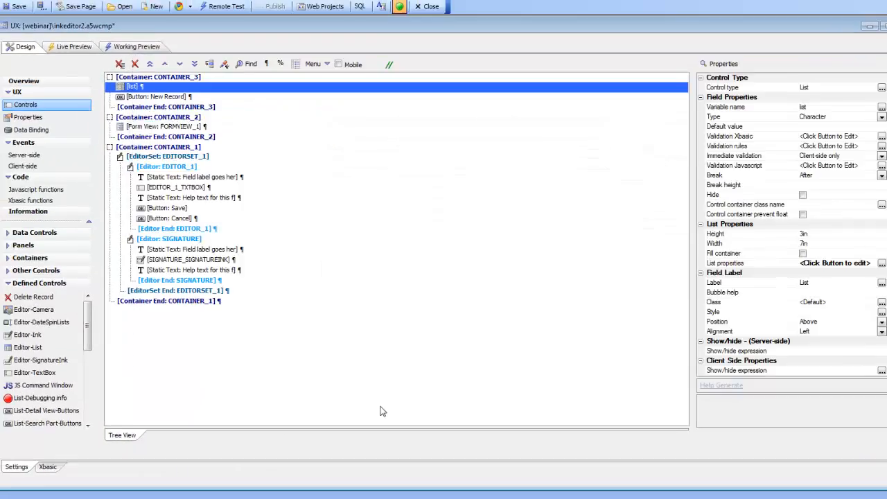
- Open the form properties of FORMVIEW_1 and examine the signature field's field type
{"action": "left_click", "coordinate": [165, 130]}
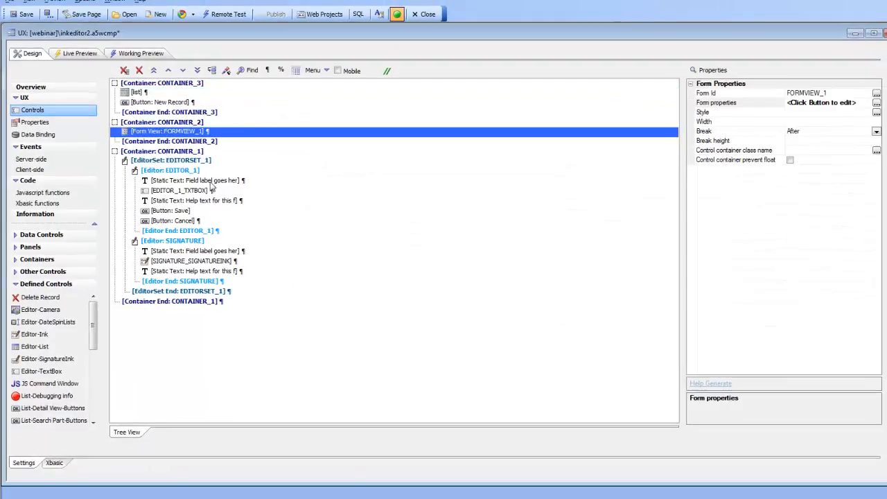
{"action": "left_click", "coordinate": [714, 103]}
{"action": "double_click", "coordinate": [709, 96]}
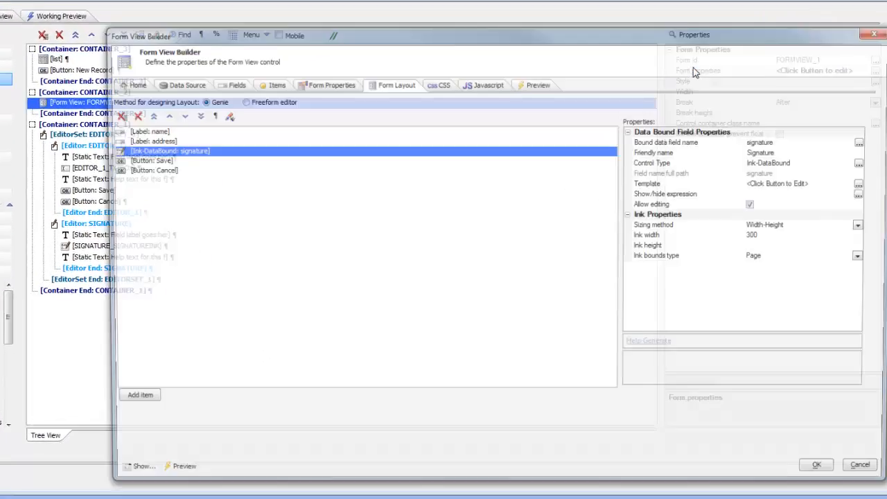
{"action": "left_click", "coordinate": [191, 65]}
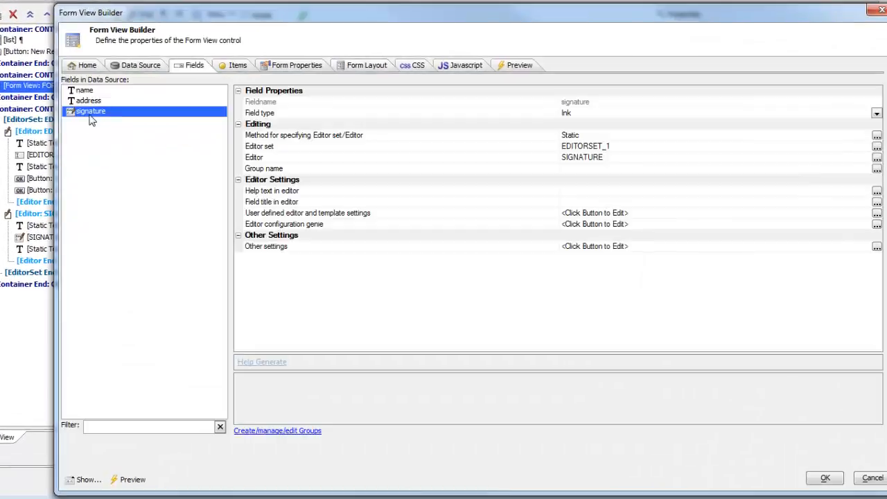
{"action": "left_click", "coordinate": [309, 115]}
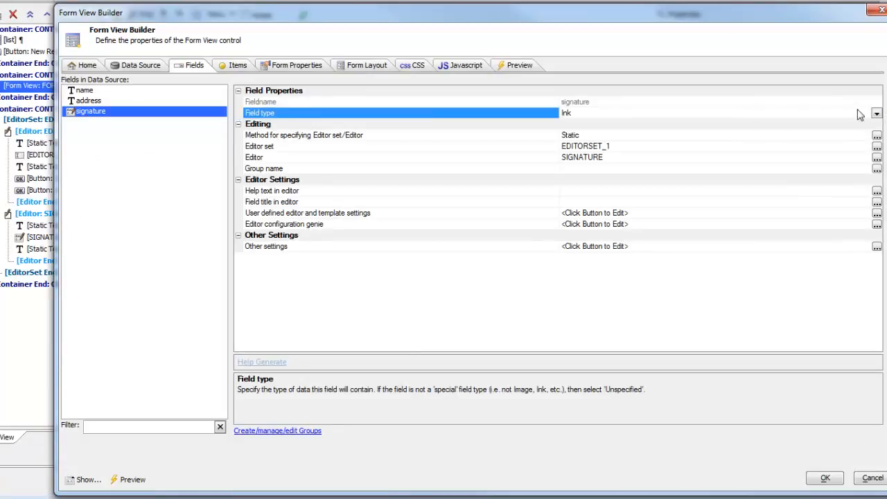
- Compare the editor settings of the form view's name, address and signature fields
{"action": "left_click", "coordinate": [85, 91]}
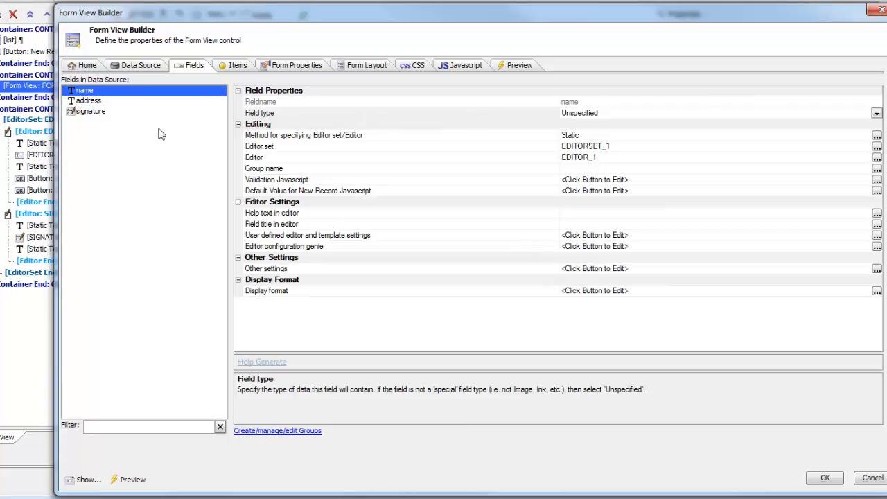
{"action": "left_click", "coordinate": [95, 104]}
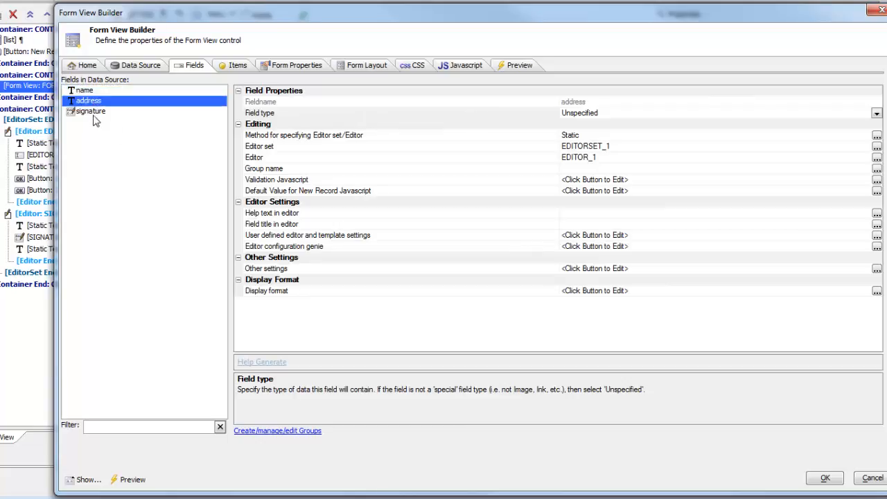
{"action": "left_click", "coordinate": [102, 112]}
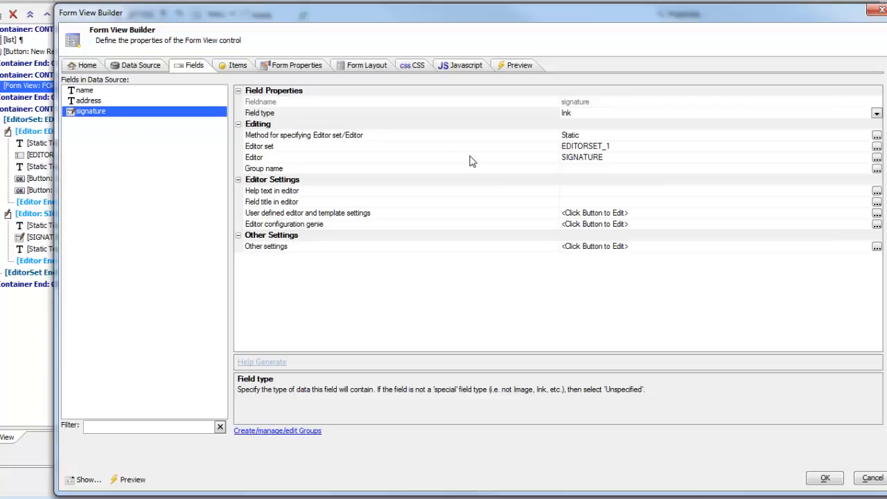
{"action": "left_click", "coordinate": [90, 92]}
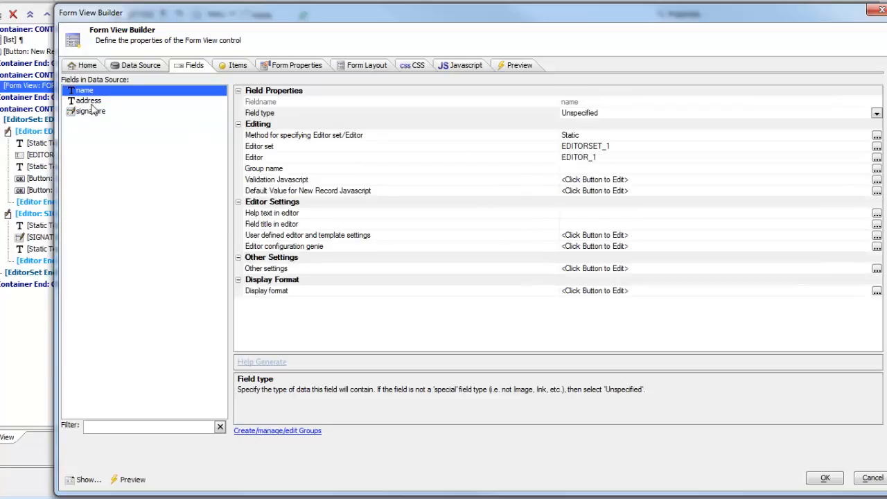
{"action": "left_click", "coordinate": [585, 161]}
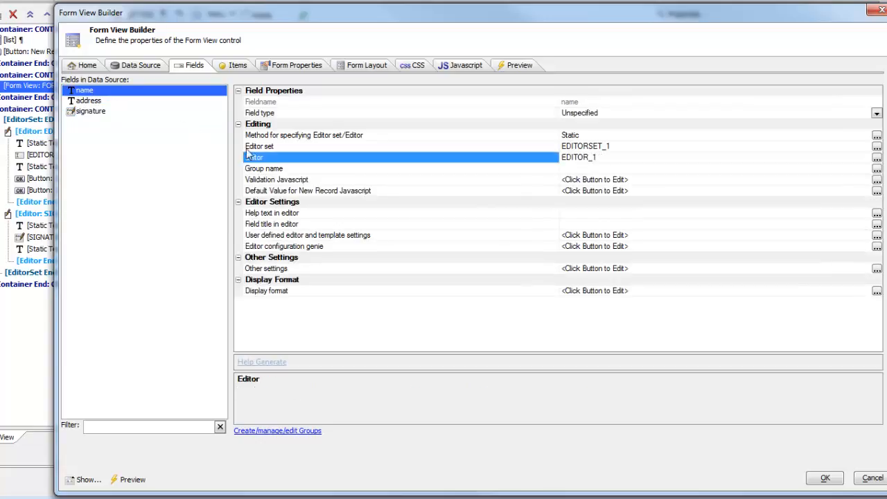
{"action": "left_click", "coordinate": [106, 102]}
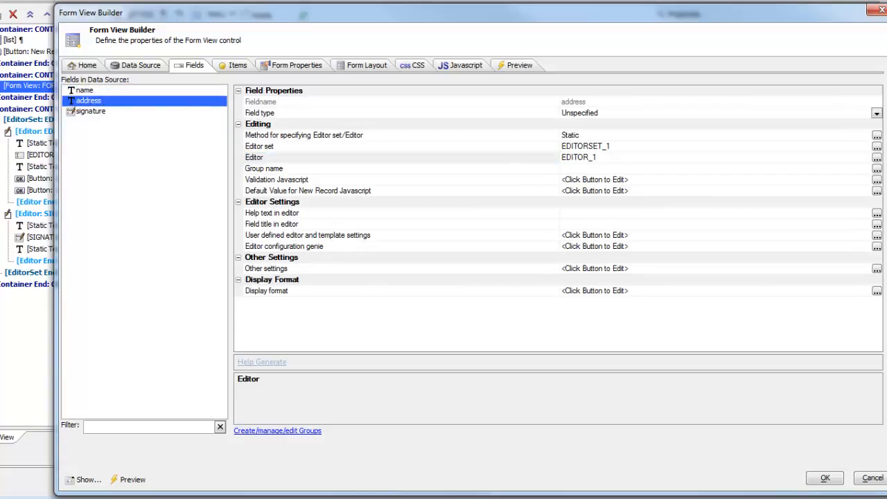
- Move the Form View Builder aside to compare the signature field's assigned editor with the editors in the control tree
{"action": "left_click_drag", "start_coordinate": [125, 15], "coordinate": [119, 241]}
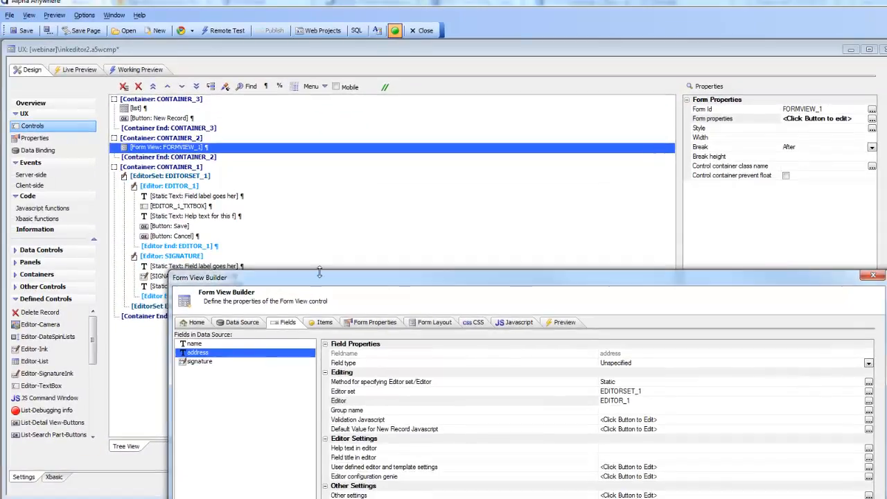
{"action": "left_click_drag", "start_coordinate": [333, 282], "coordinate": [433, 174]}
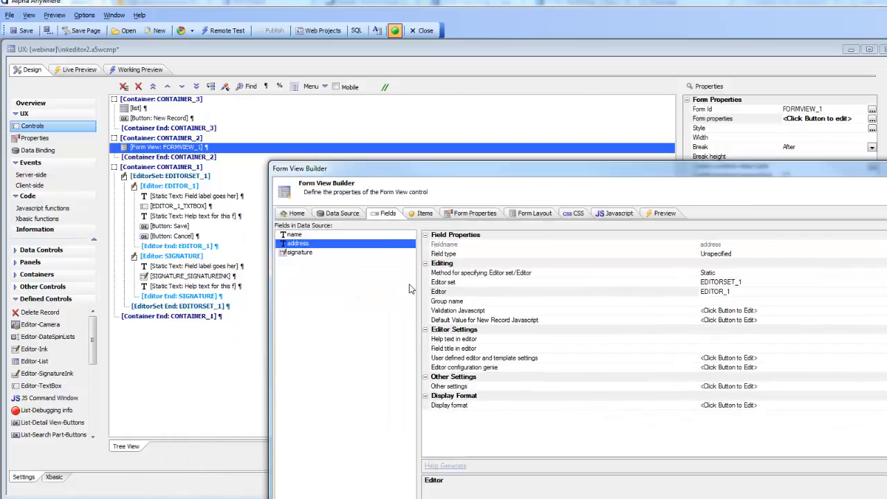
{"action": "left_click", "coordinate": [312, 253]}
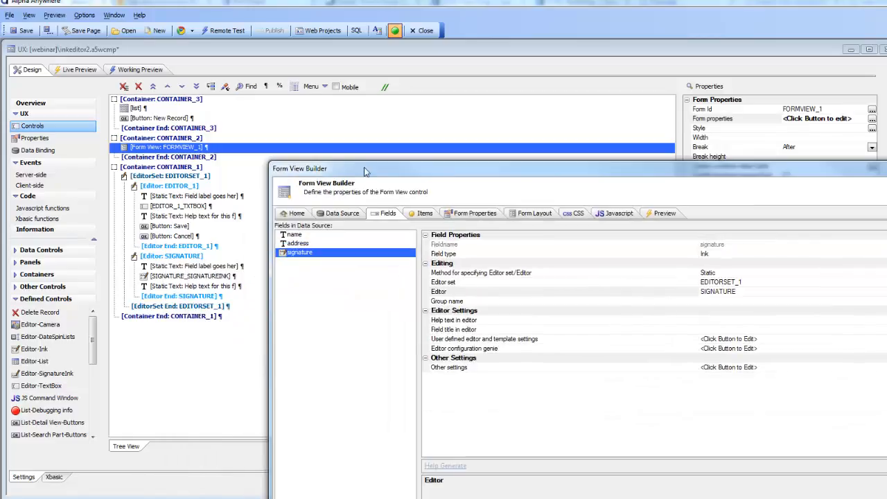
{"action": "left_click_drag", "start_coordinate": [365, 172], "coordinate": [462, 228]}
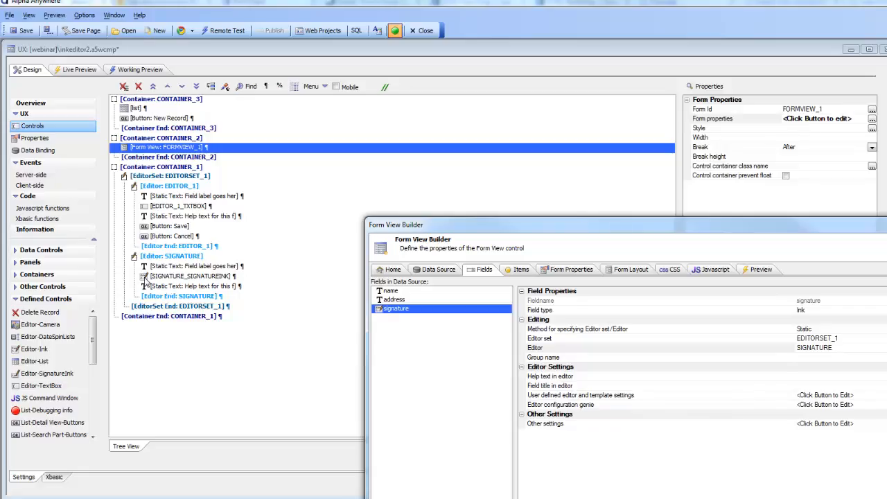
- Compare the name, address and signature items in the form view's layout and their data-bound properties
{"action": "left_click_drag", "start_coordinate": [474, 227], "coordinate": [265, 145]}
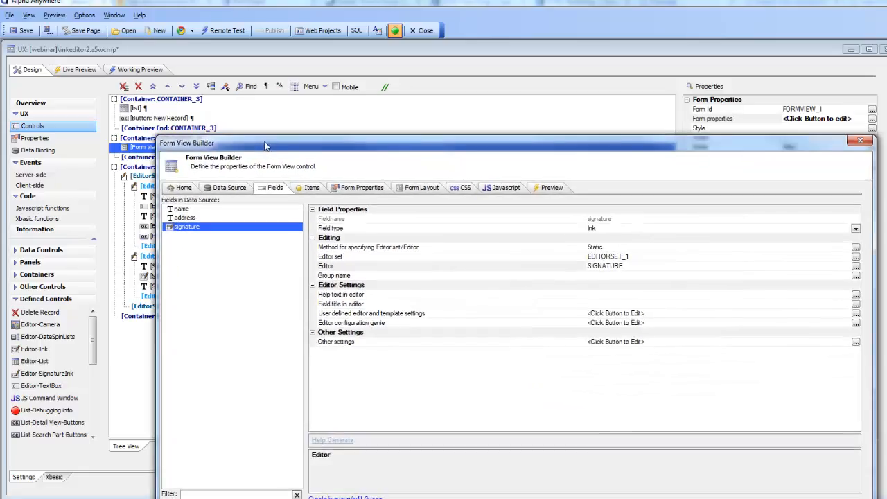
{"action": "left_click", "coordinate": [419, 189]}
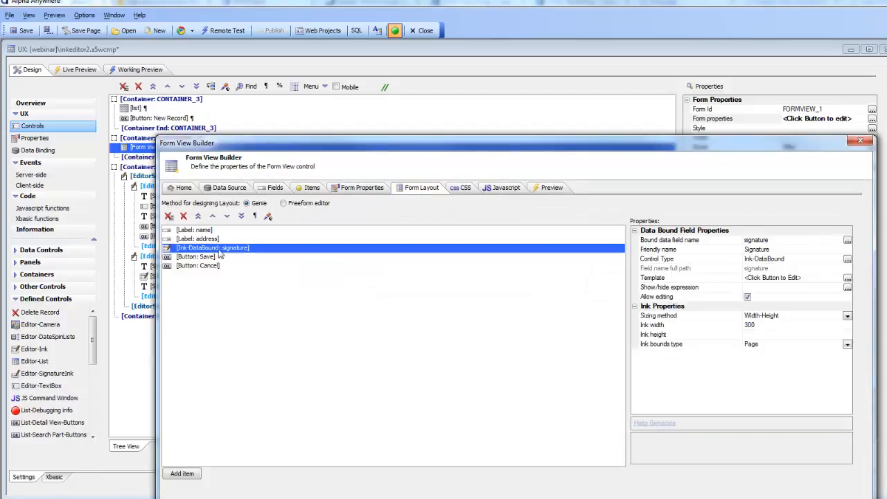
{"action": "left_click", "coordinate": [190, 231]}
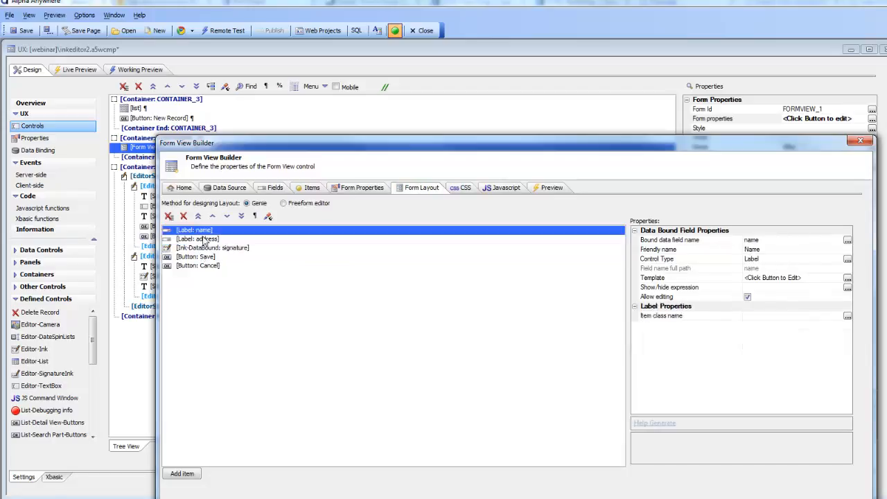
{"action": "left_click", "coordinate": [207, 239]}
{"action": "left_click", "coordinate": [205, 248]}
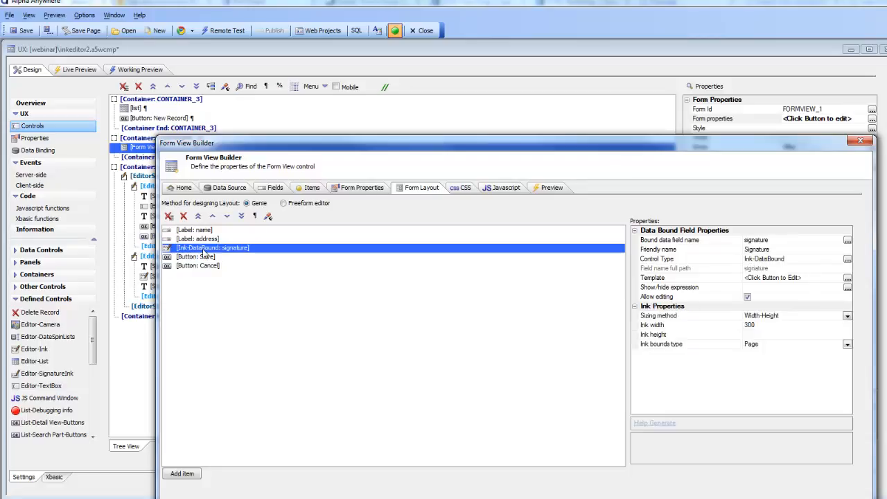
- Review the control types available for the signature item, keep Ink-DataBound, and close the Form View Builder
{"action": "left_click", "coordinate": [848, 259]}
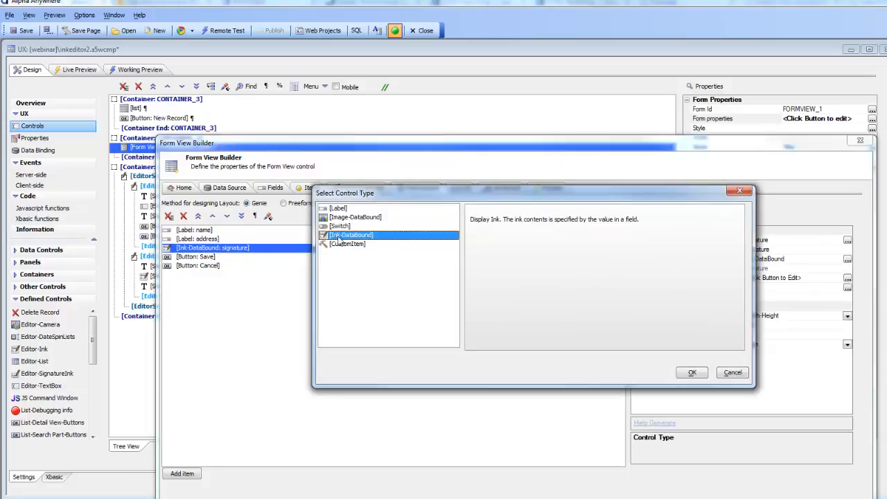
{"action": "left_click", "coordinate": [692, 373]}
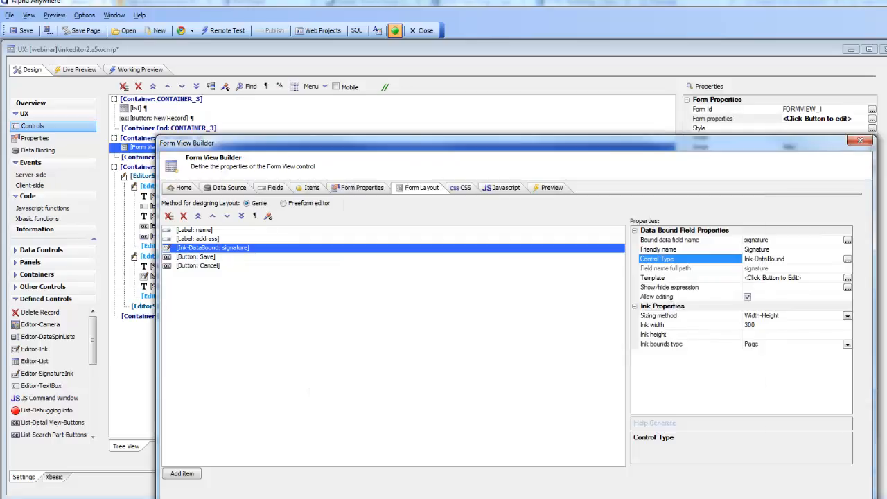
{"action": "left_click", "coordinate": [769, 497]}
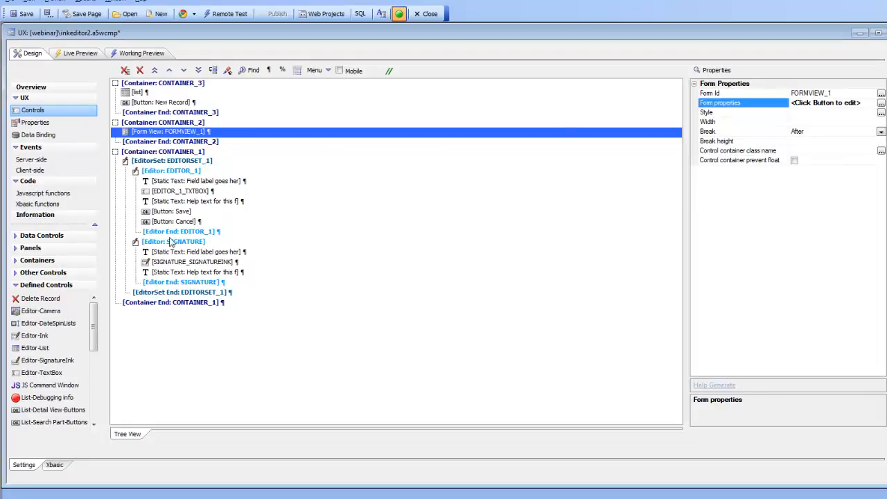
- Delete the entire SIGNATURE editor, including its static texts and signature ink control, from EDITORSET_1
{"action": "left_click_drag", "start_coordinate": [173, 242], "coordinate": [188, 284]}
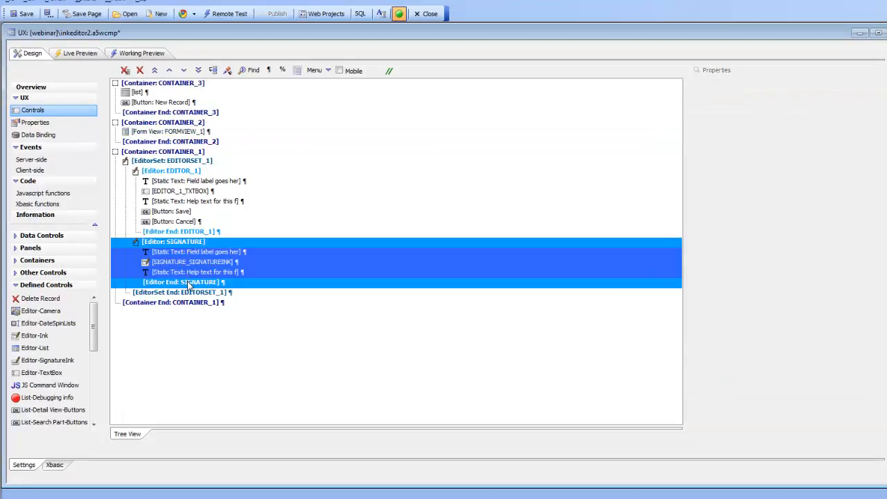
{"action": "left_click", "coordinate": [141, 71]}
- Insert the predefined Editor-SignatureInk control after the end of EDITOR_1 with the editor ID SIGNATURE
{"action": "left_click", "coordinate": [192, 232]}
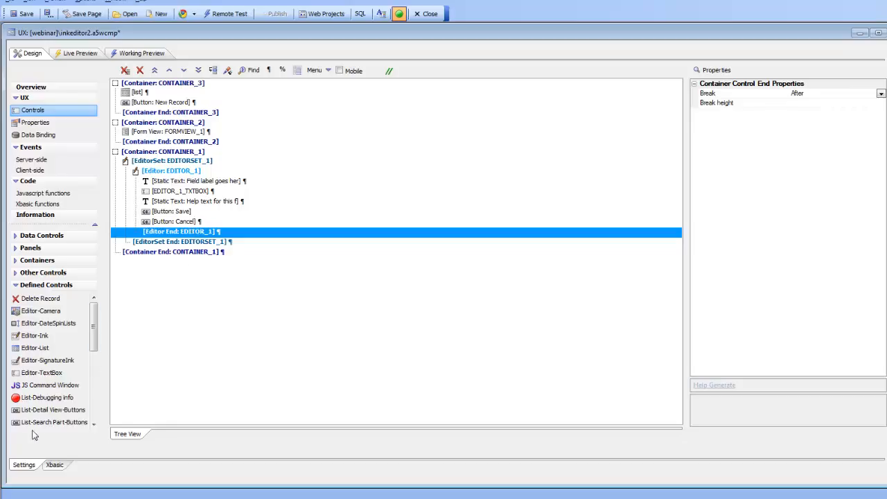
{"action": "left_click", "coordinate": [56, 290]}
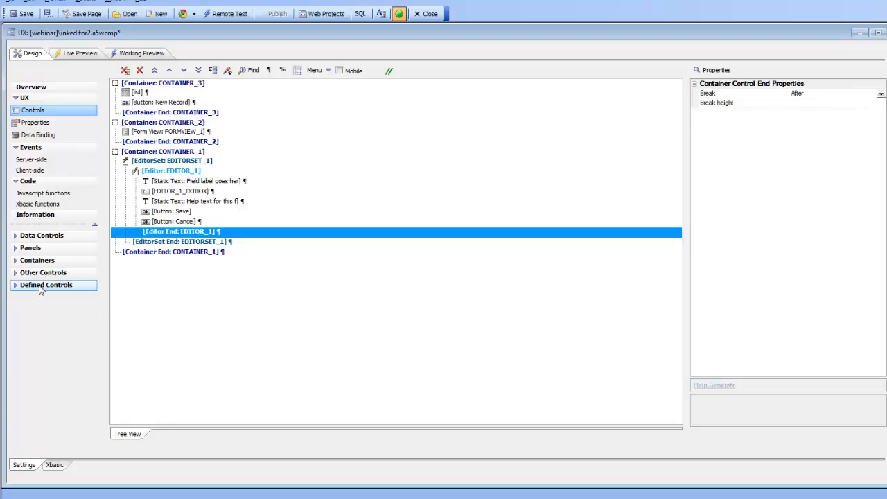
{"action": "left_click", "coordinate": [43, 290]}
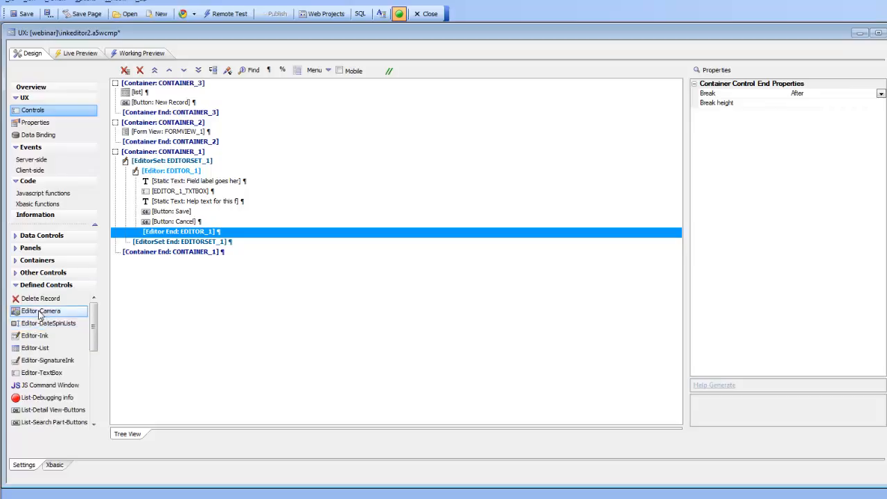
{"action": "double_click", "coordinate": [57, 363]}
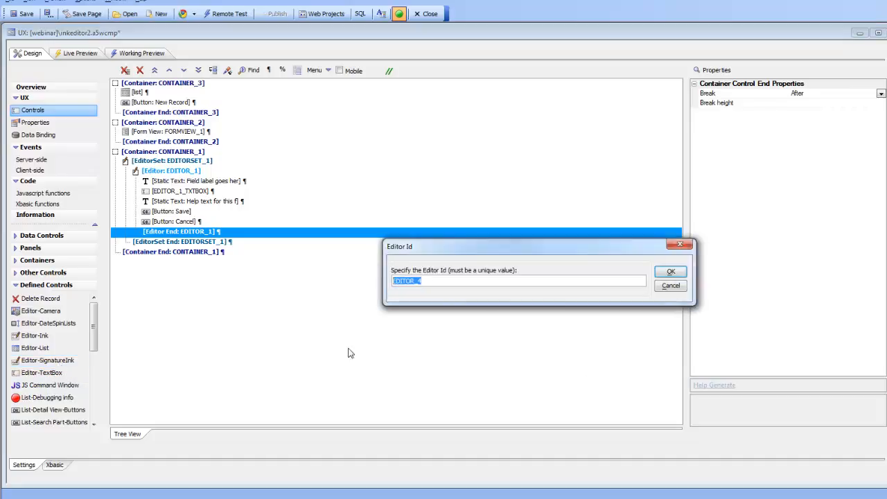
{"action": "type", "text": "SIGNATURE"}
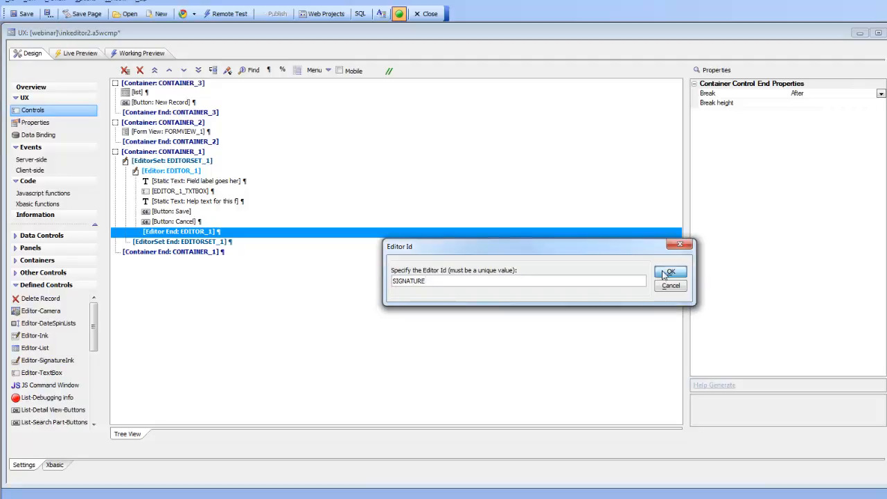
{"action": "left_click", "coordinate": [670, 271]}
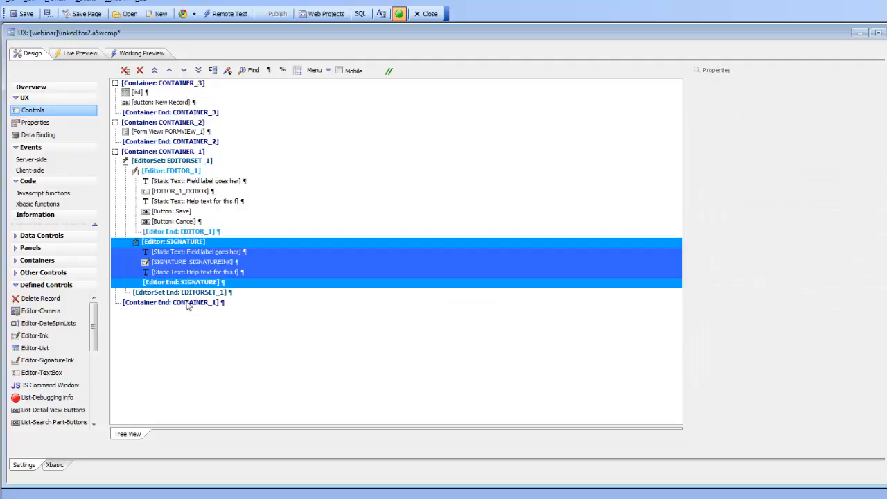